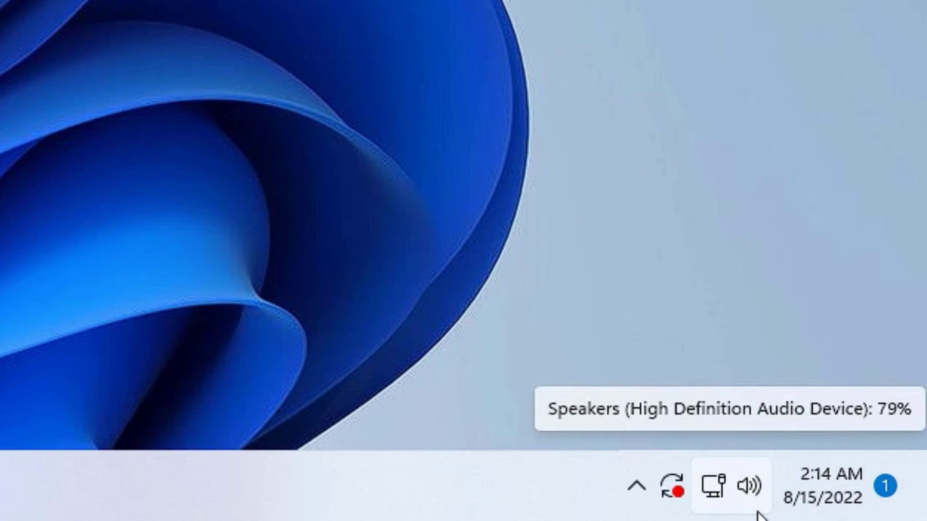
# - Drag the Quick Settings speaker volume slider to 100, then close the panel
pyautogui.click(757, 485)
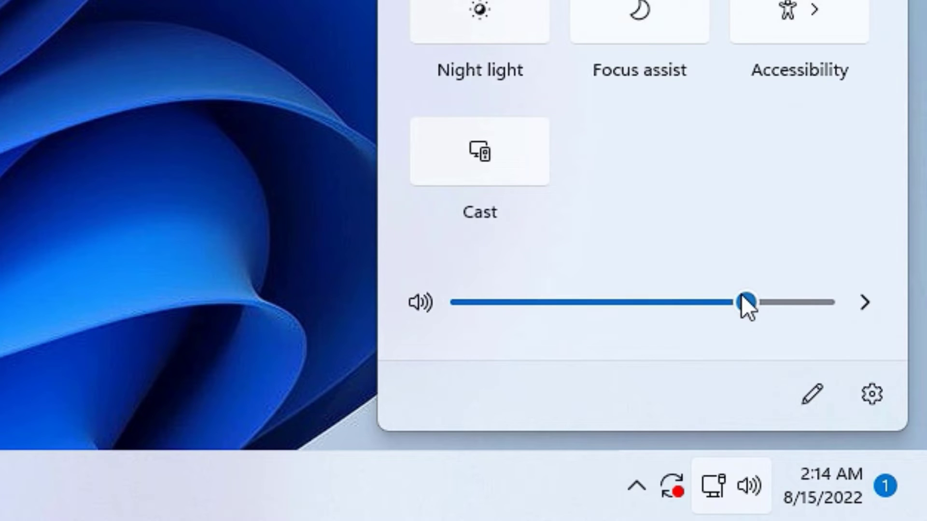
pyautogui.moveTo(742, 295); pyautogui.dragTo(834, 325)
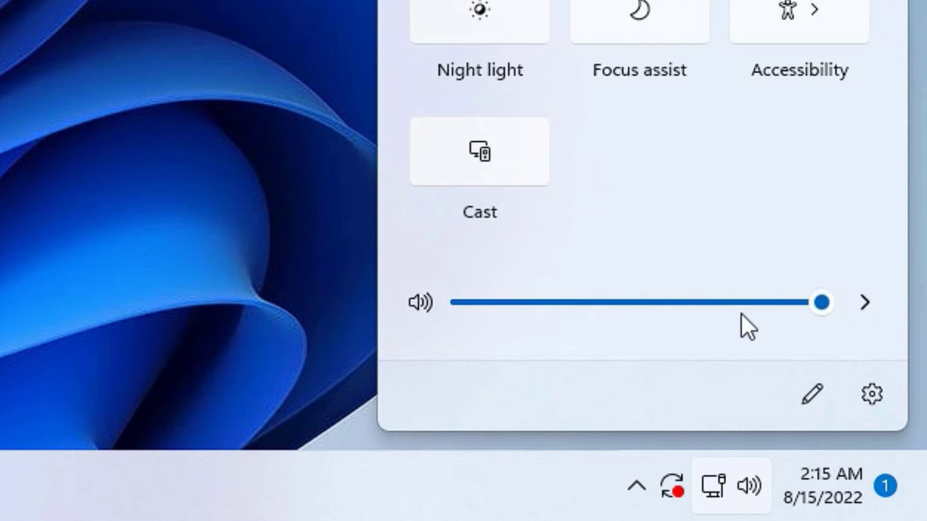
pyautogui.click(520, 464)
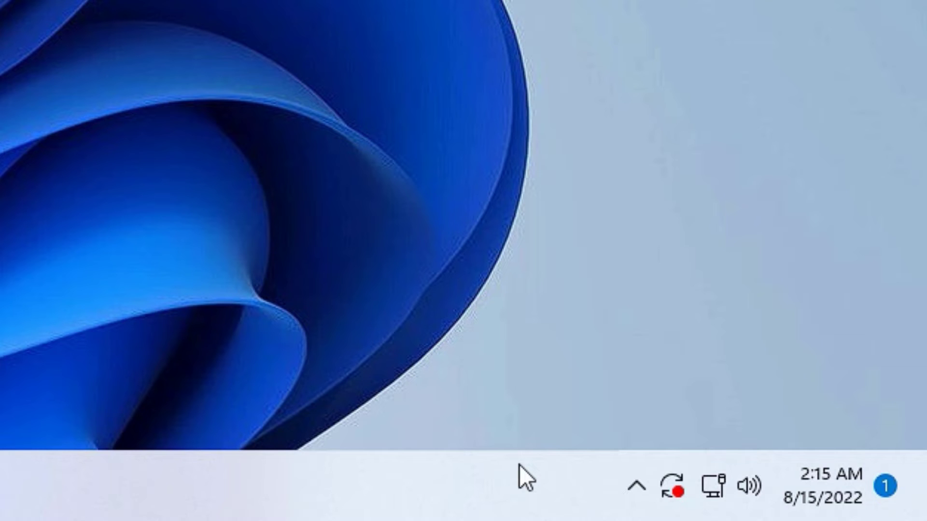
# - Run the Playing Audio troubleshooter, approve it at UAC with the PIN, and accept opening Audio Enhancements
pyautogui.rightClick(741, 483)
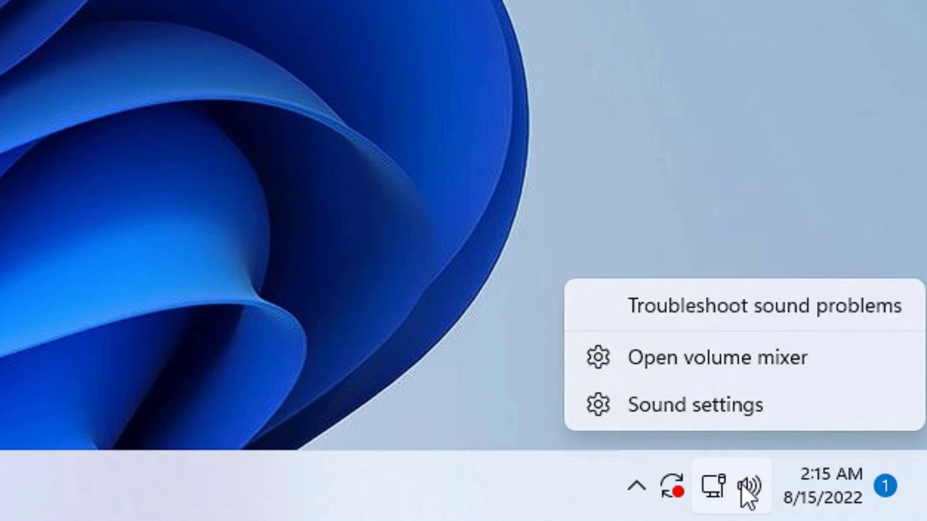
pyautogui.click(774, 309)
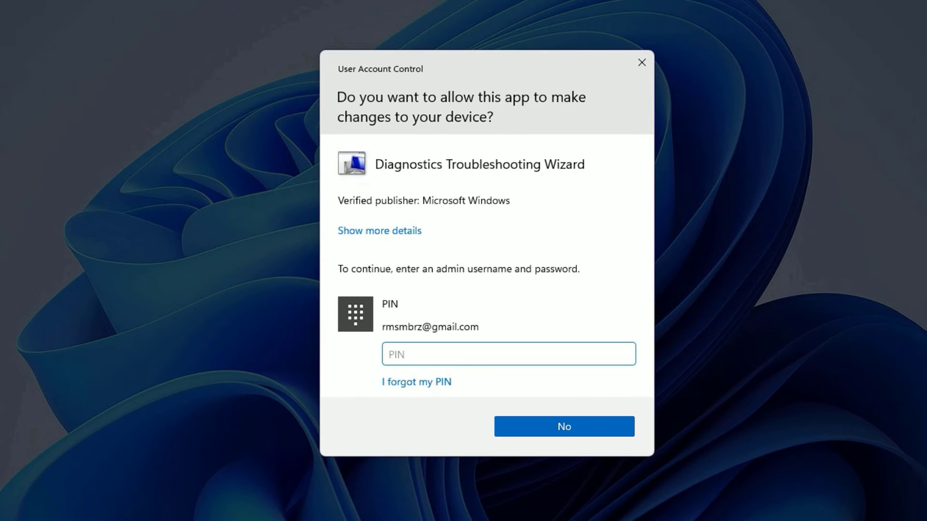
pyautogui.write('•••••••••')
pyautogui.press('Return')
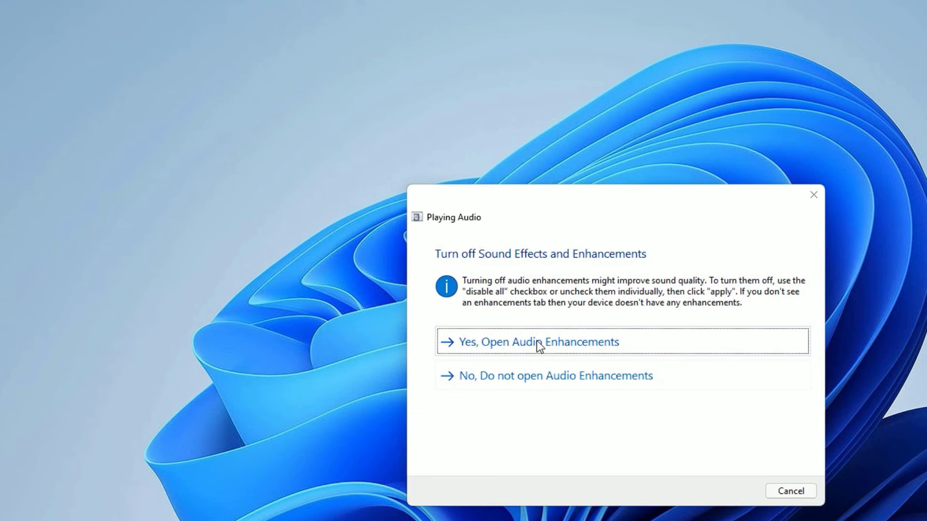
pyautogui.click(539, 343)
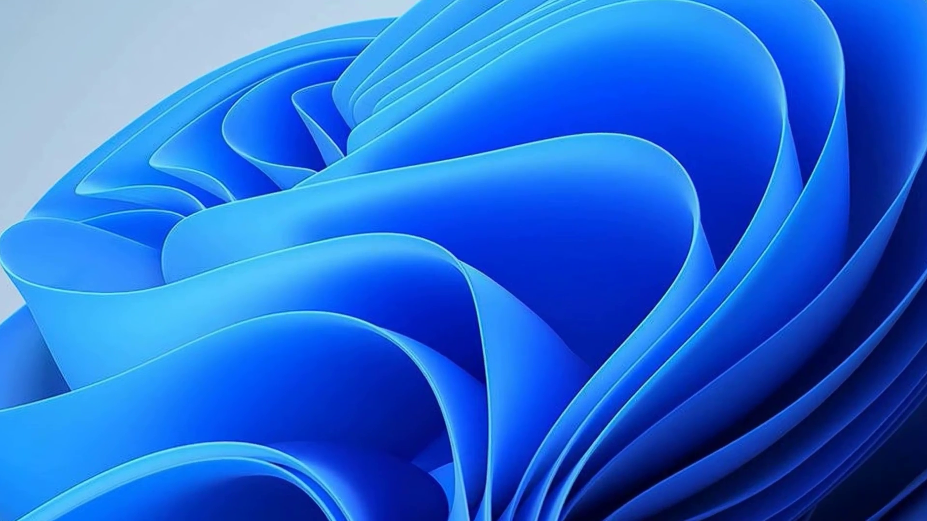
# - Launch Device Manager via search, dismiss the standard-user warning, and expand Sound, video and game controllers
pyautogui.press('super+s')
pyautogui.write('d')
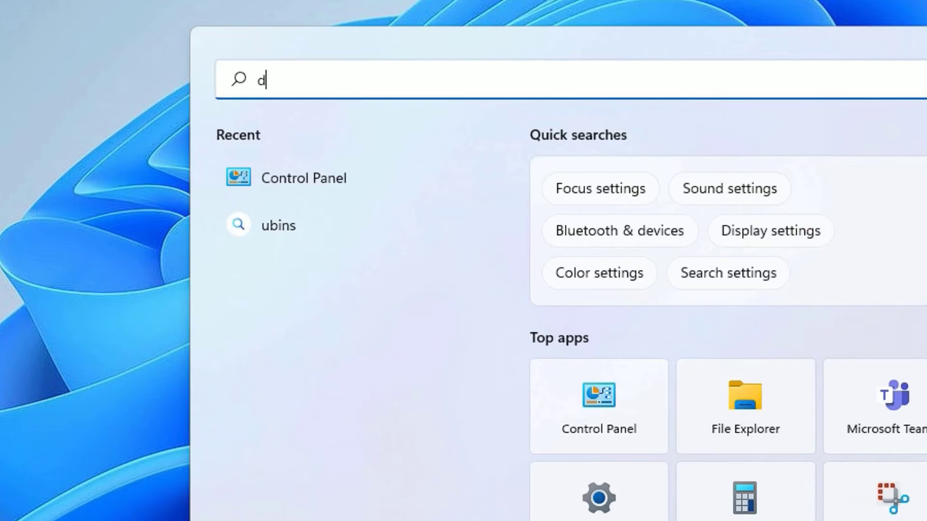
pyautogui.write('evice manager')
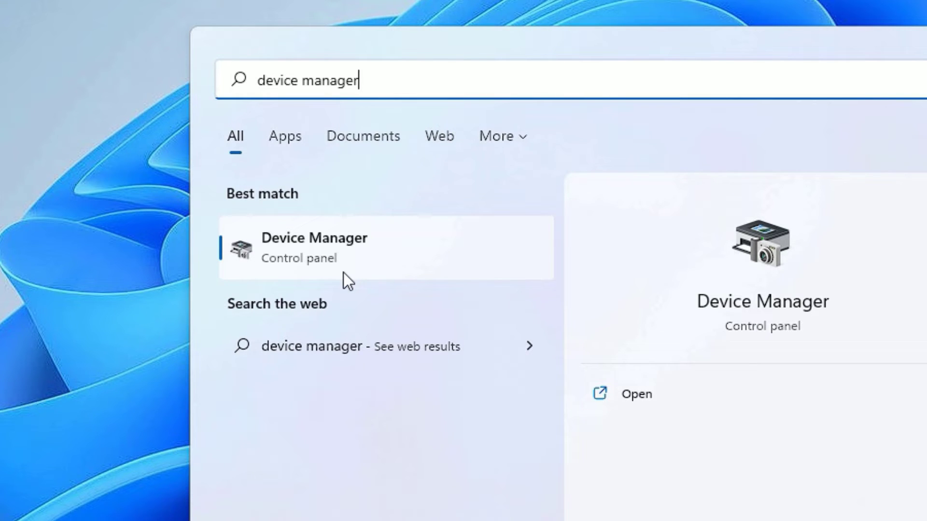
pyautogui.click(324, 261)
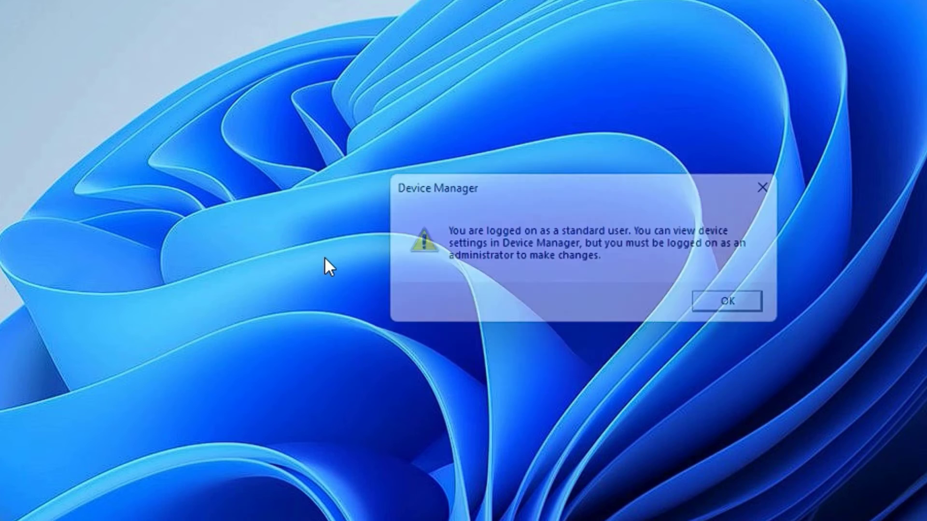
pyautogui.click(864, 397)
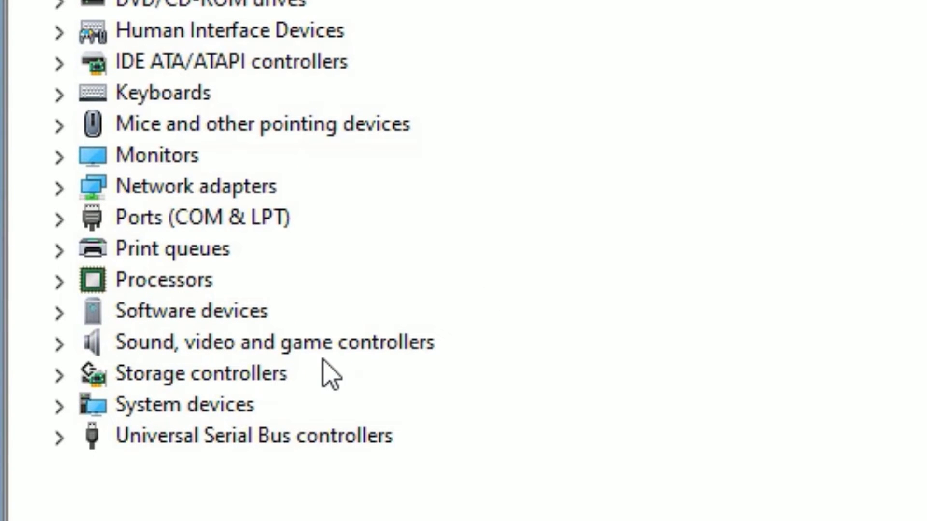
pyautogui.click(59, 343)
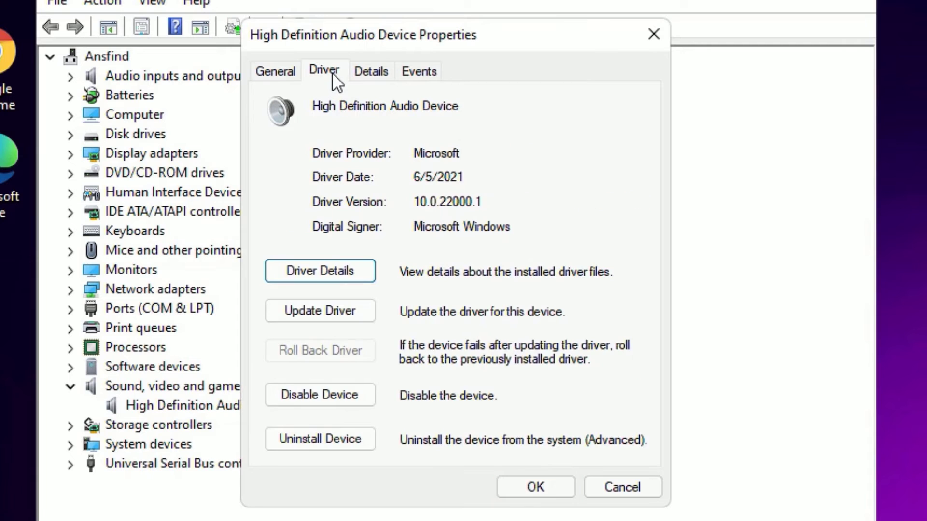
# - Reinstall the High Definition Audio Device driver by picking it manually from the available drivers list
pyautogui.click(314, 317)
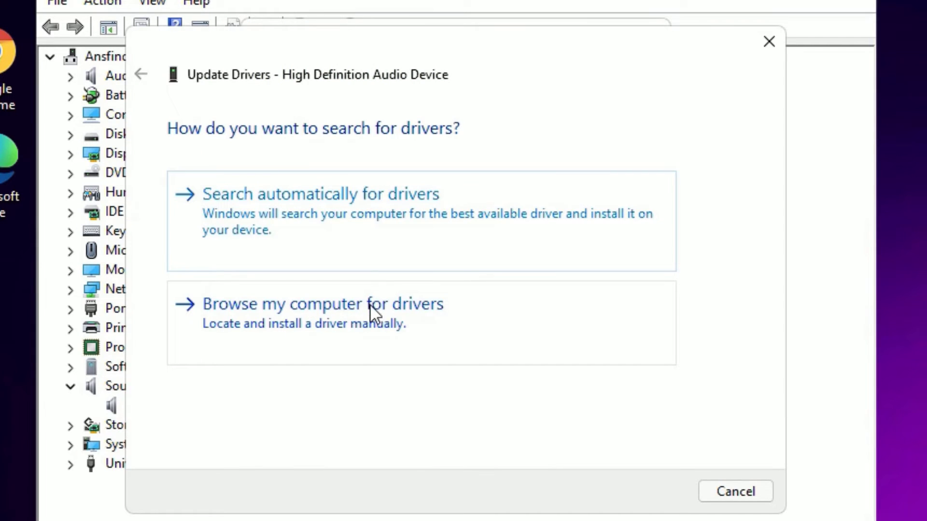
pyautogui.click(439, 305)
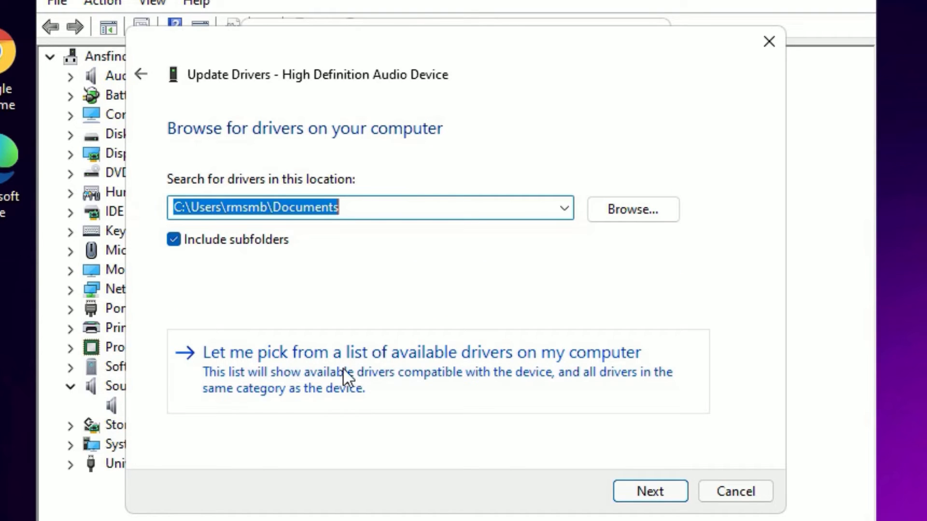
pyautogui.click(510, 367)
pyautogui.click(284, 305)
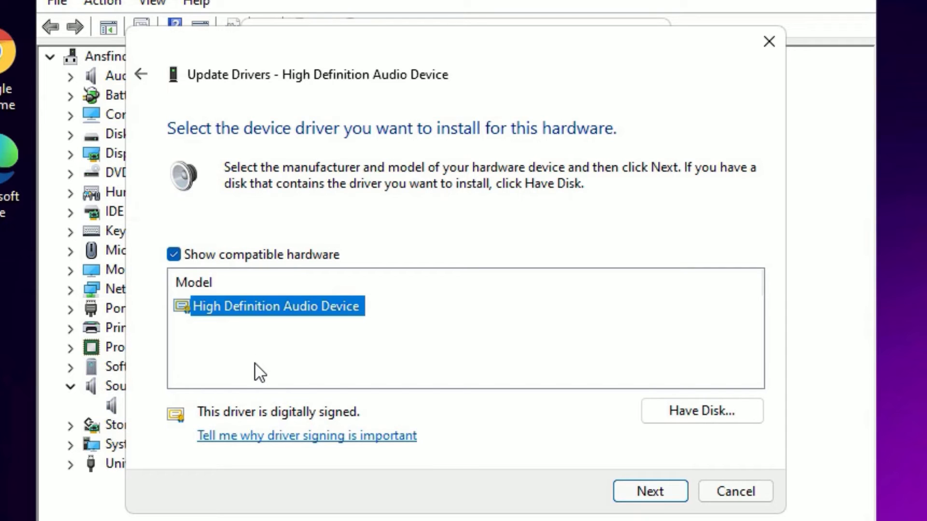
pyautogui.click(256, 364)
pyautogui.click(274, 309)
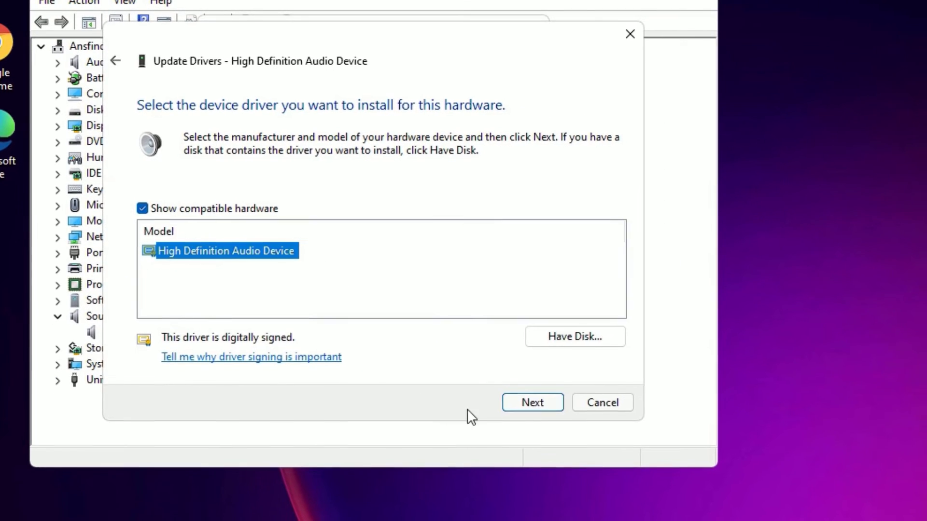
pyautogui.click(582, 451)
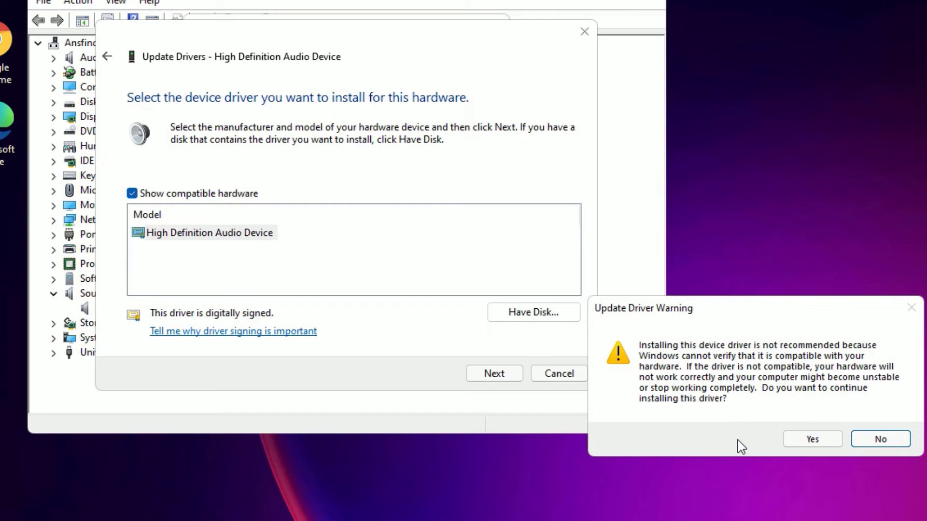
pyautogui.click(810, 439)
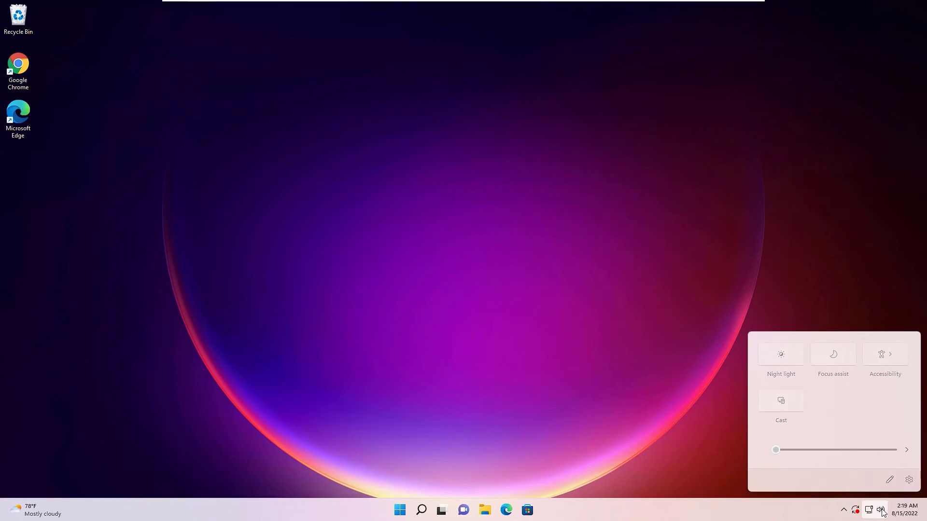
pyautogui.click(880, 510)
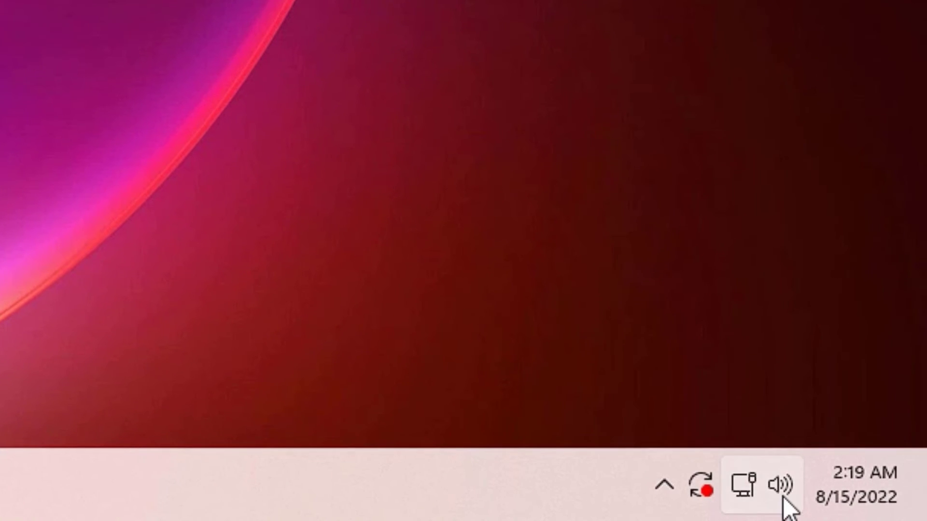
# - Open the classic Sound control panel through Sound settings > More sound settings
pyautogui.rightClick(881, 512)
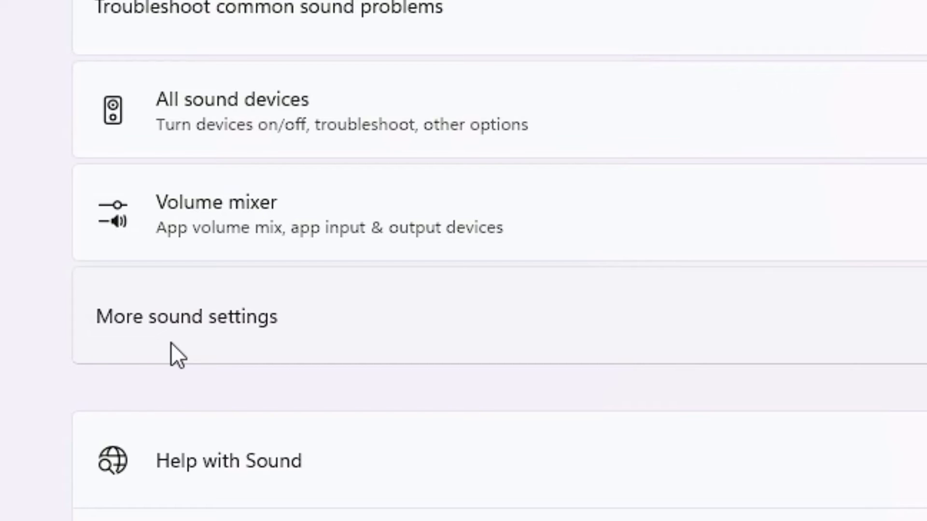
pyautogui.click(220, 340)
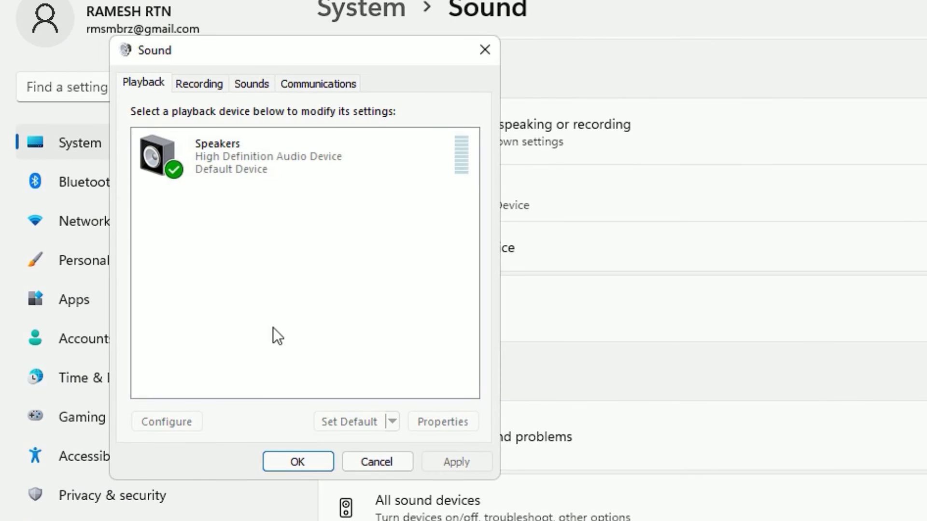
# - Check Disable all enhancements in the Speakers Properties Enhancements tab and save
pyautogui.click(254, 155)
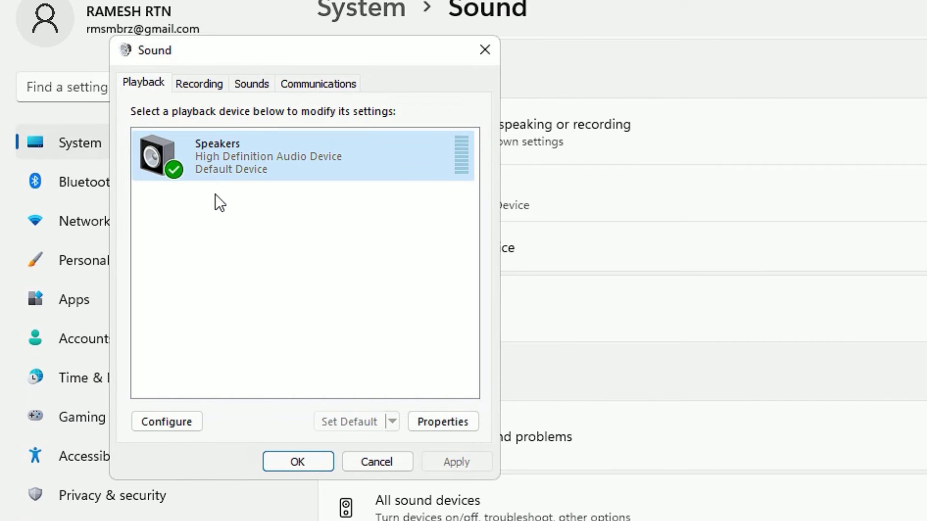
pyautogui.click(456, 418)
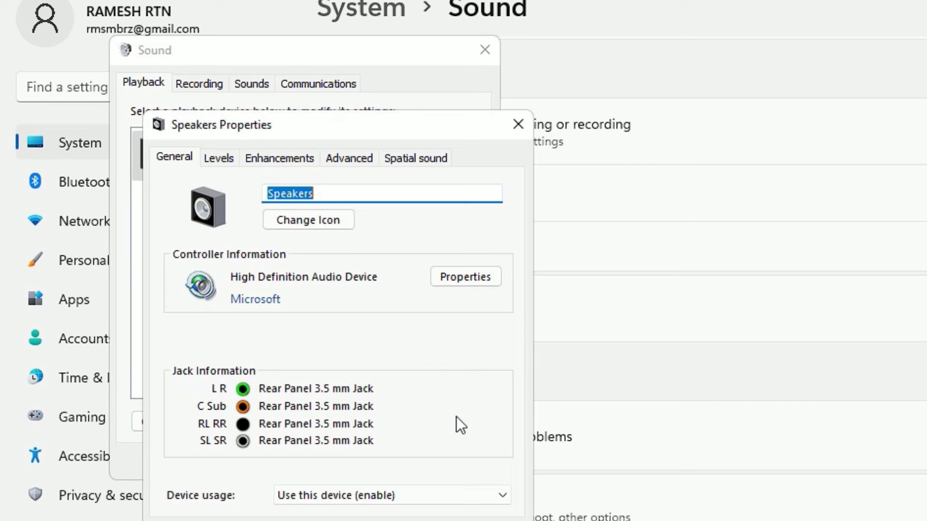
pyautogui.click(298, 164)
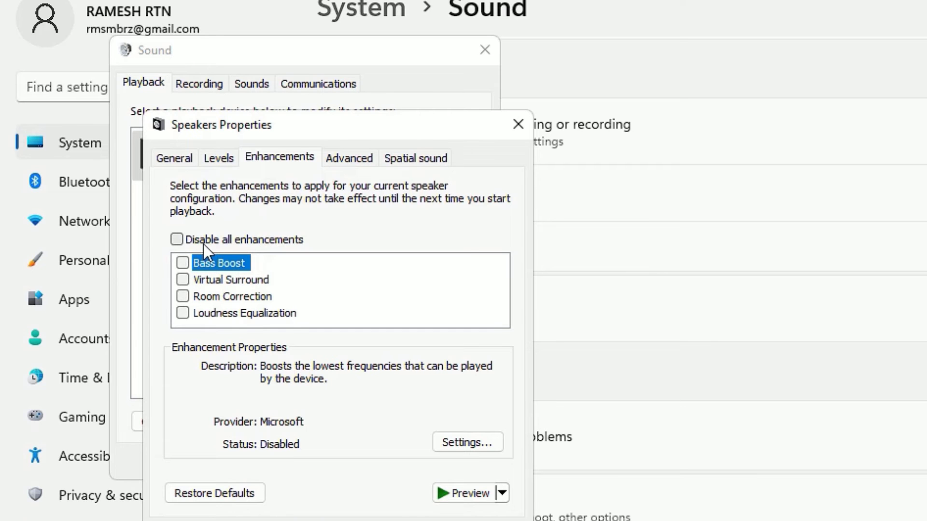
pyautogui.click(182, 242)
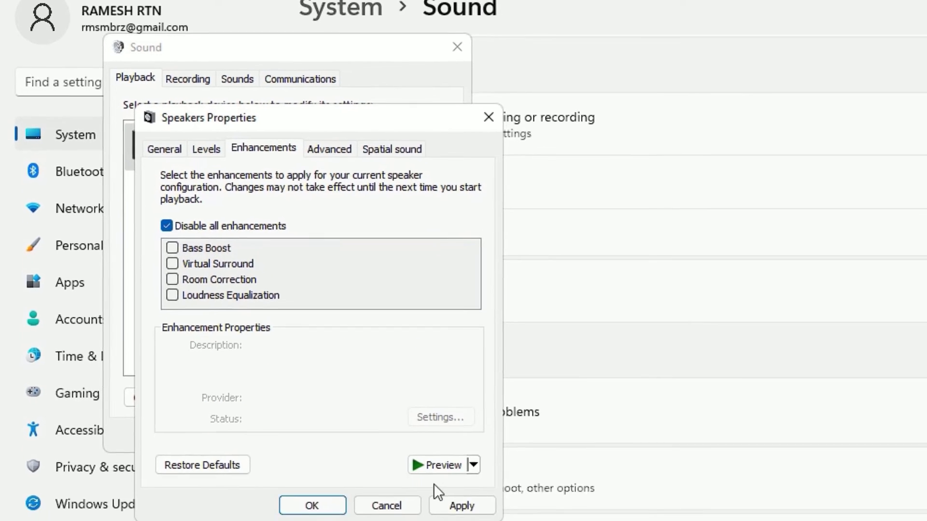
pyautogui.click(461, 505)
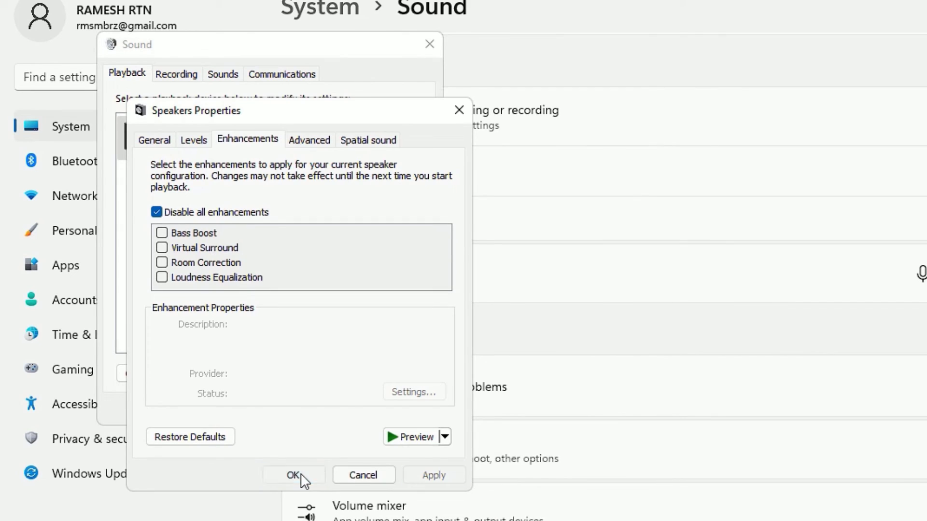
pyautogui.click(312, 505)
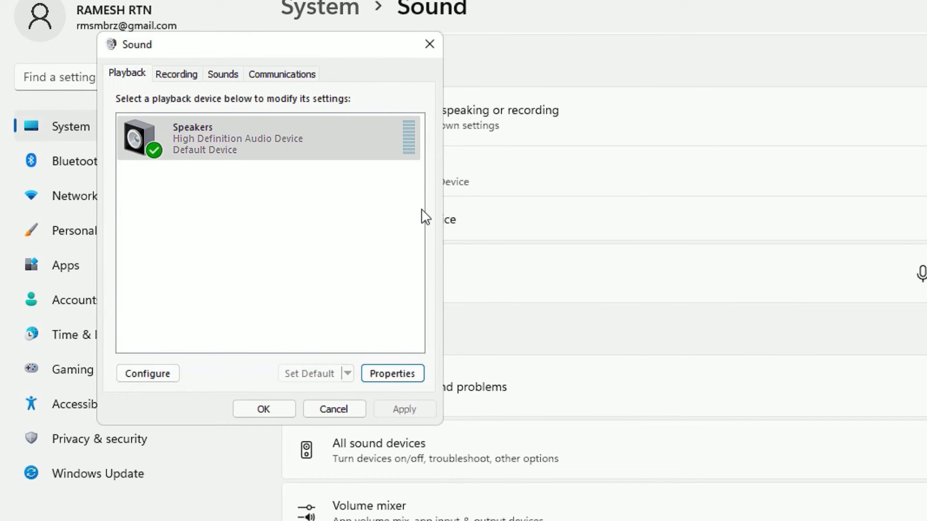
# - Try 24 bit, 192000 Hz as the Speakers' default format, applying it and playing a test tone
pyautogui.click(253, 157)
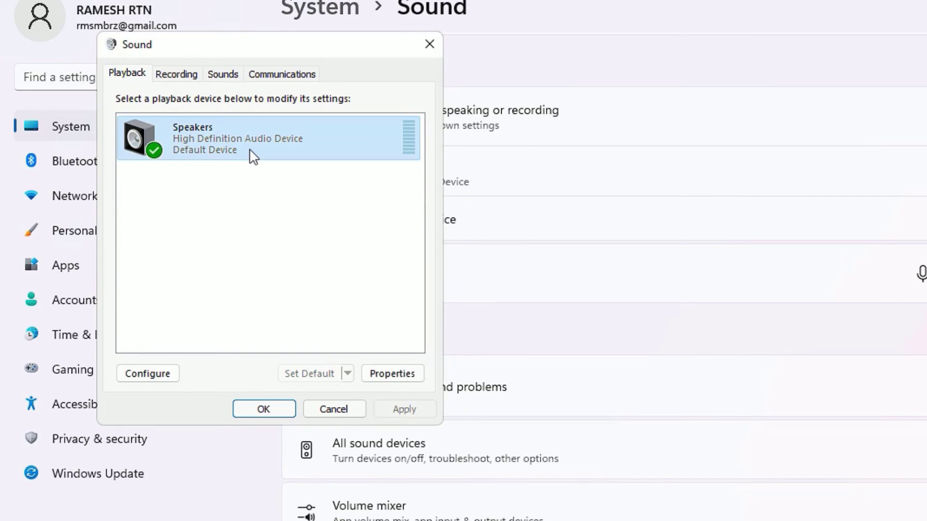
pyautogui.click(374, 375)
pyautogui.click(309, 141)
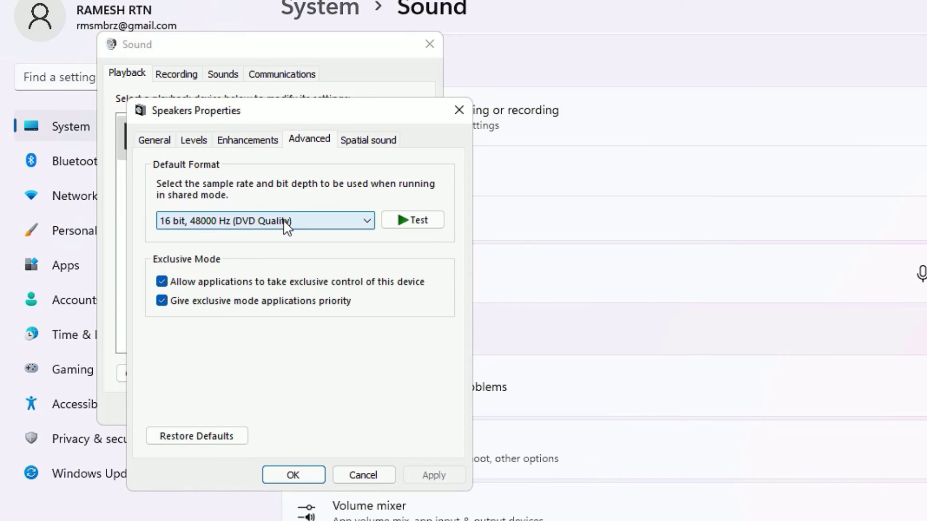
pyautogui.click(270, 221)
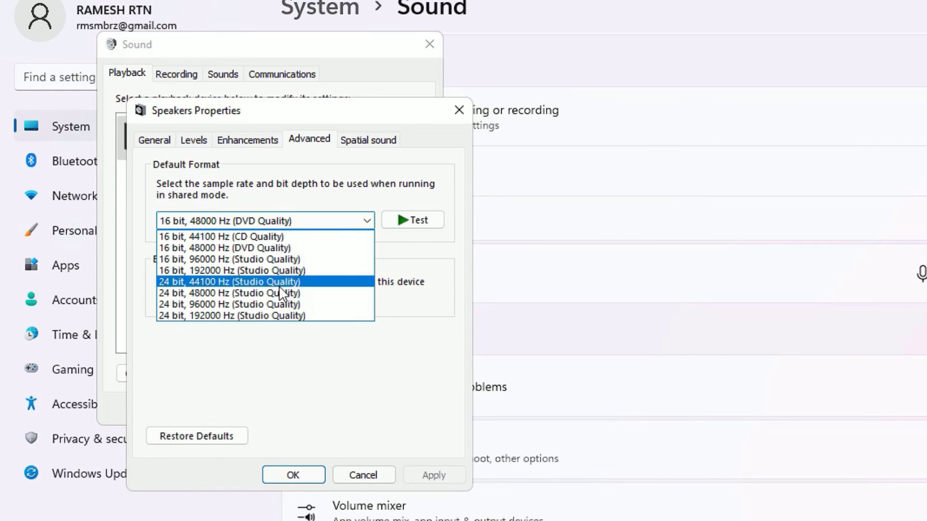
pyautogui.click(280, 315)
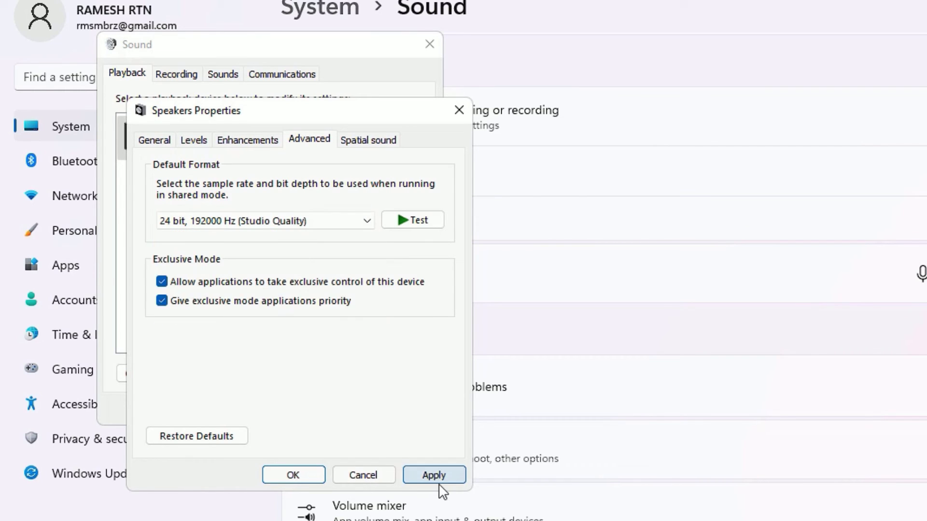
pyautogui.click(434, 476)
pyautogui.click(729, 192)
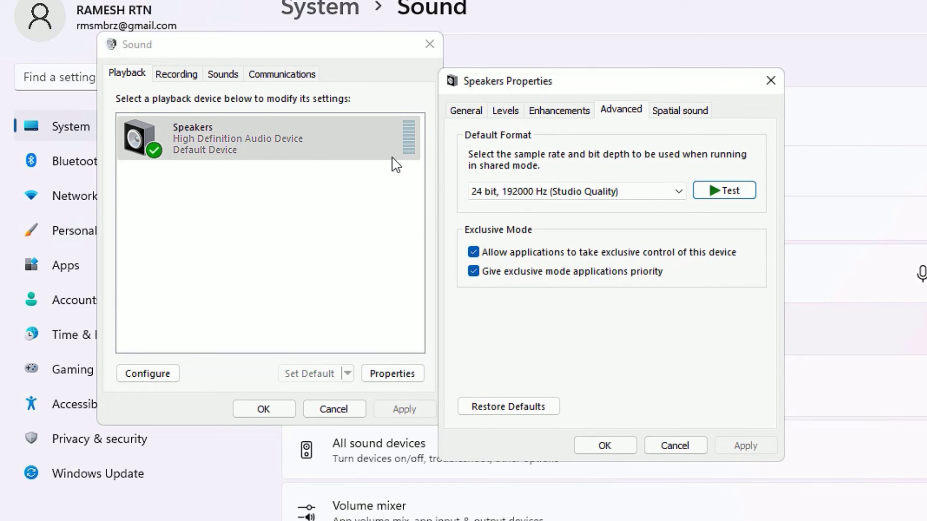
# - Switch the default format to 24 bit, 96000 Hz, apply and test it, then close both dialogs
pyautogui.click(506, 197)
pyautogui.click(533, 274)
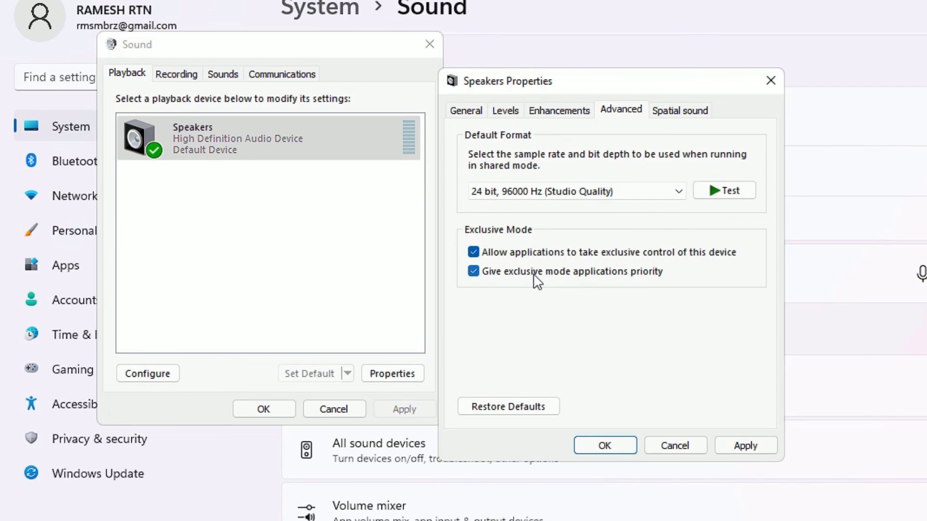
pyautogui.click(747, 447)
pyautogui.click(727, 191)
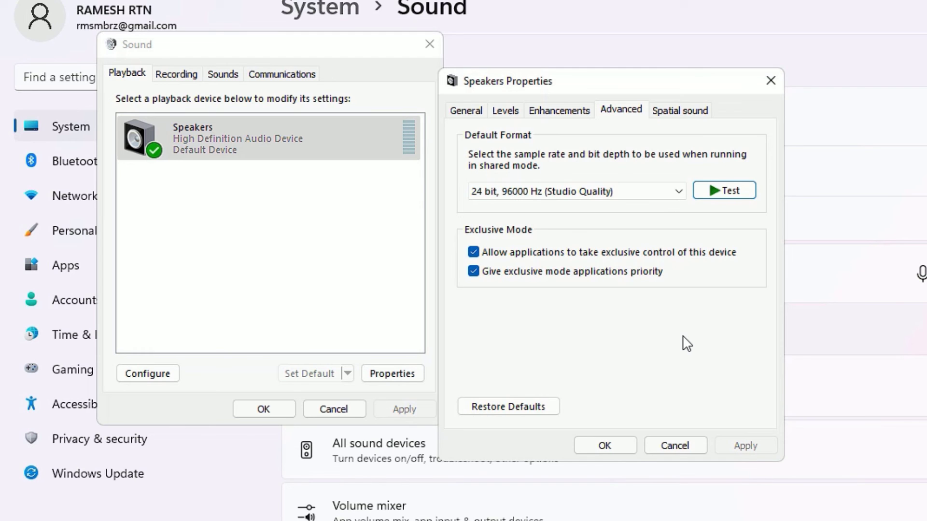
pyautogui.click(609, 440)
pyautogui.click(268, 409)
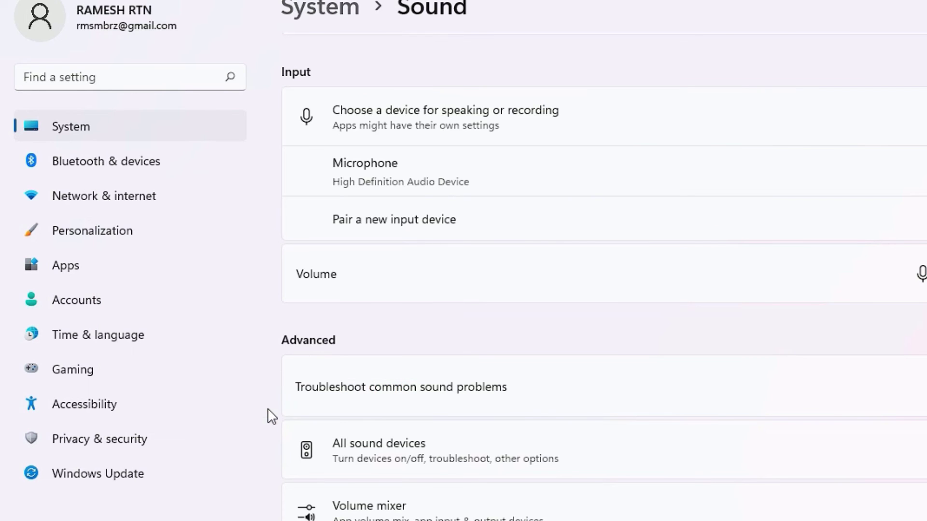